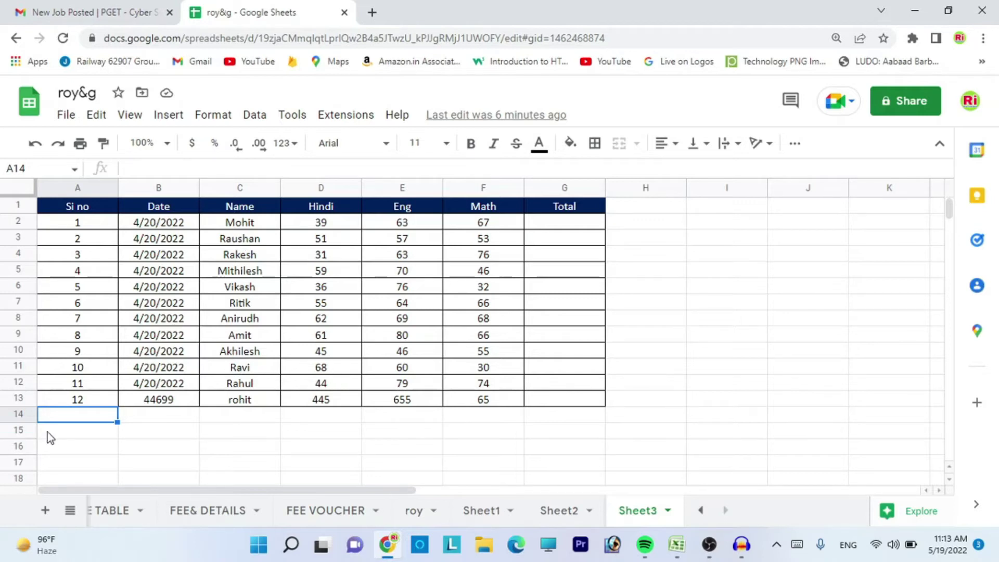
Start row 14 with serial number 13, date 5/18/2022 and the student's name.
{"action": "left_click", "coordinate": [158, 418]}
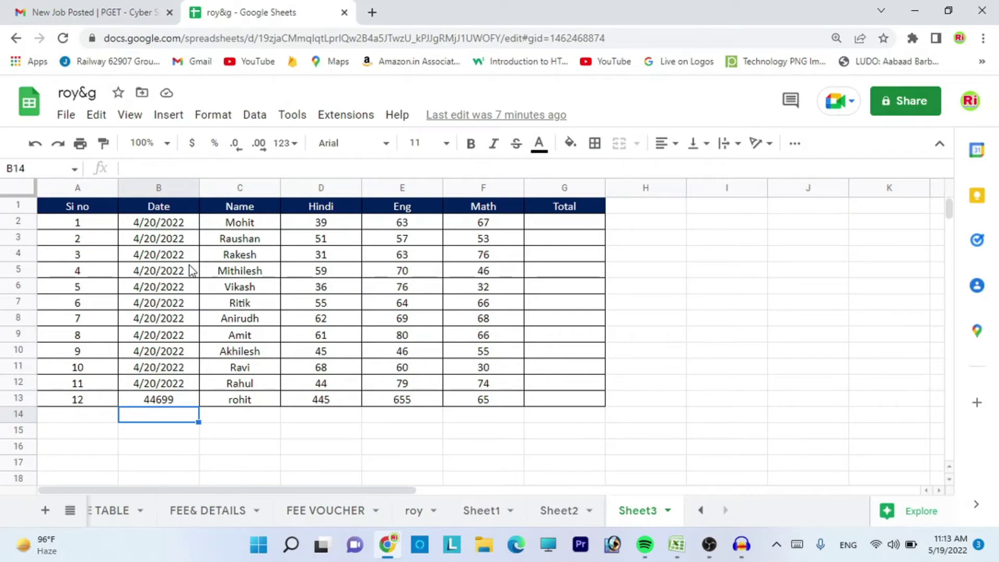
{"action": "left_click", "coordinate": [99, 413]}
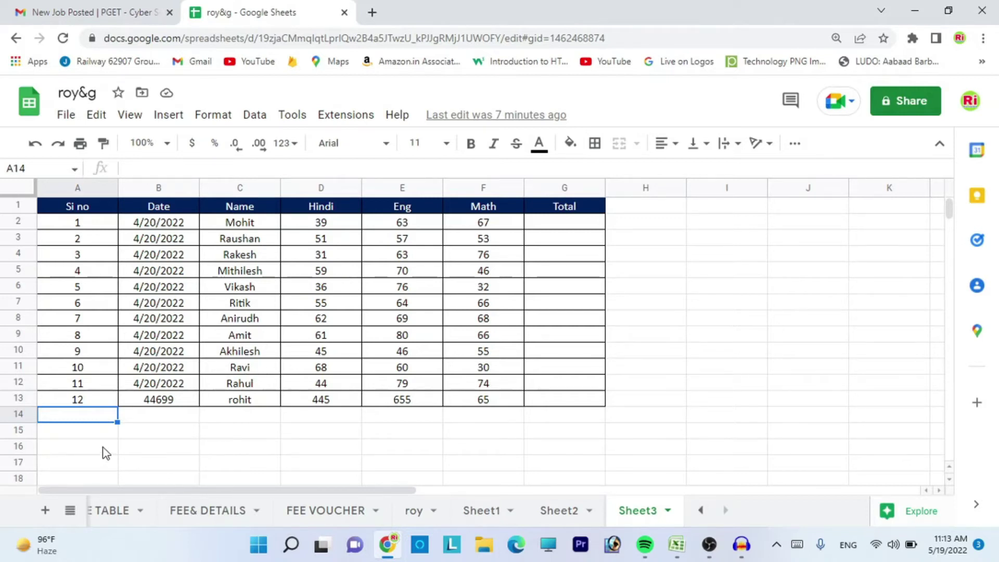
{"action": "type", "text": "13"}
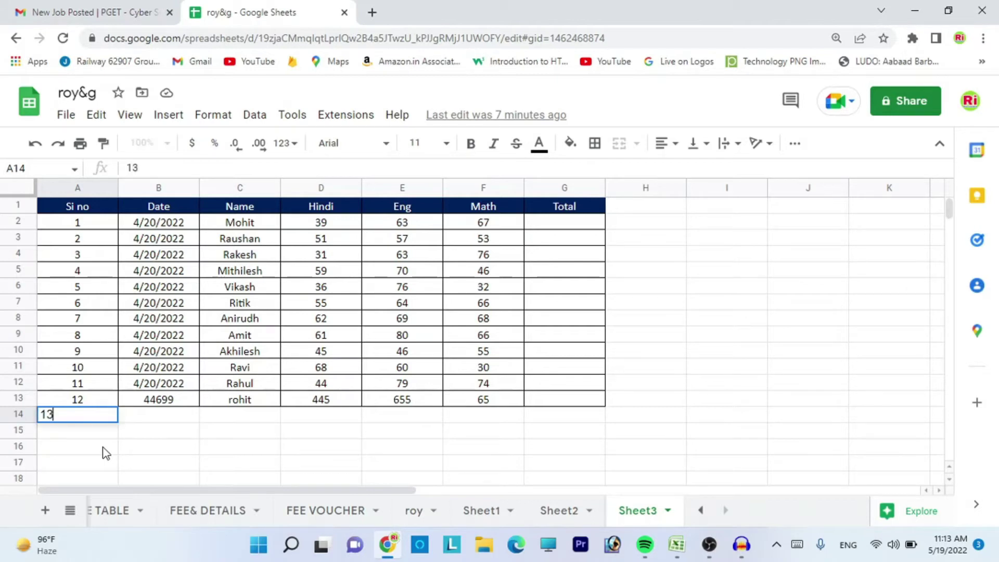
{"action": "key", "text": "Tab"}
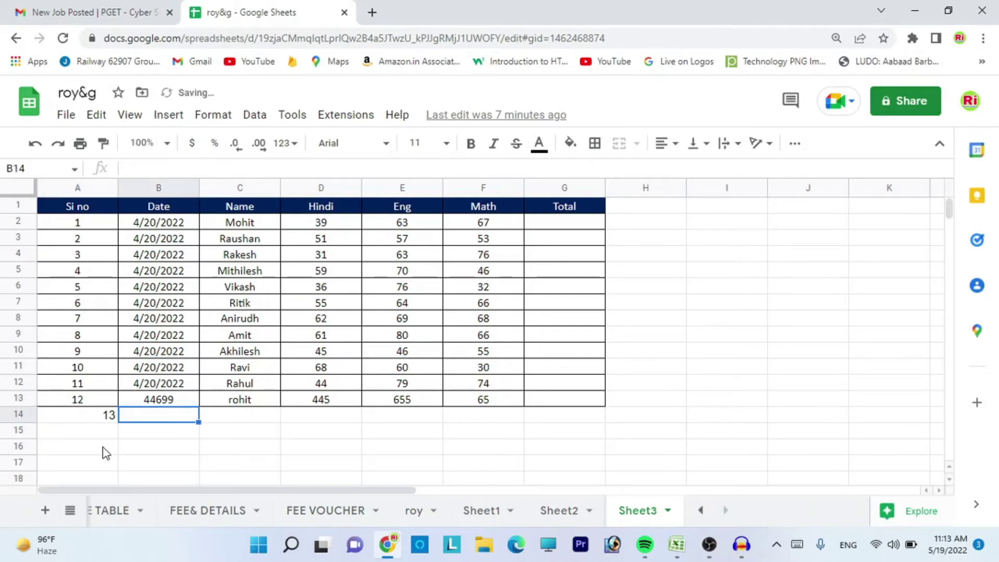
{"action": "type", "text": "5/18/2022"}
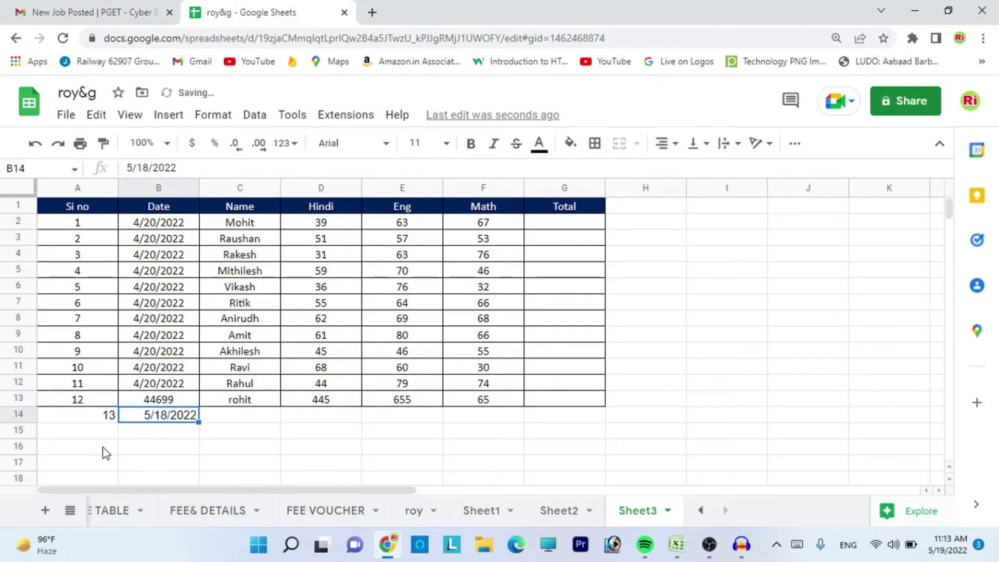
{"action": "key", "text": "Tab"}
{"action": "type", "text": "mukesh"}
{"action": "key", "text": "Tab"}
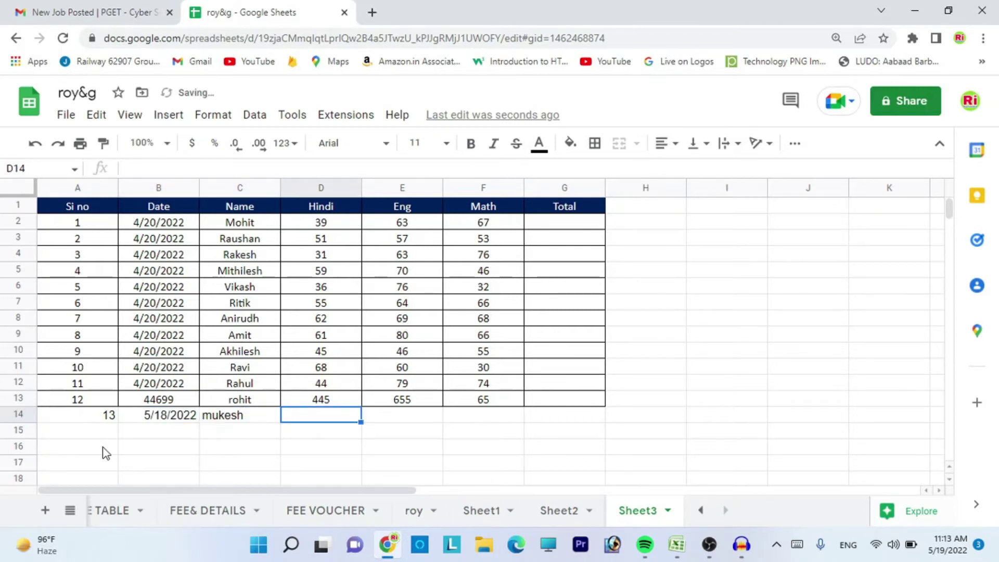
Enter marks 45, 65 and 45 for Hindi, Eng and Math in row 14.
{"action": "type", "text": "45"}
{"action": "key", "text": "Tab"}
{"action": "type", "text": "6"}
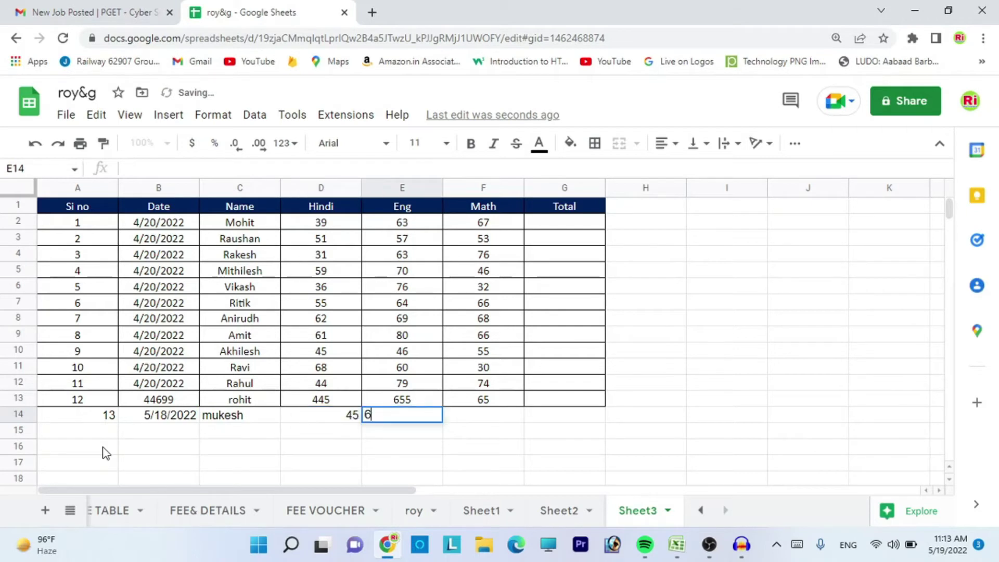
{"action": "type", "text": "5"}
{"action": "key", "text": "Tab"}
{"action": "type", "text": "45"}
{"action": "key", "text": "Tab"}
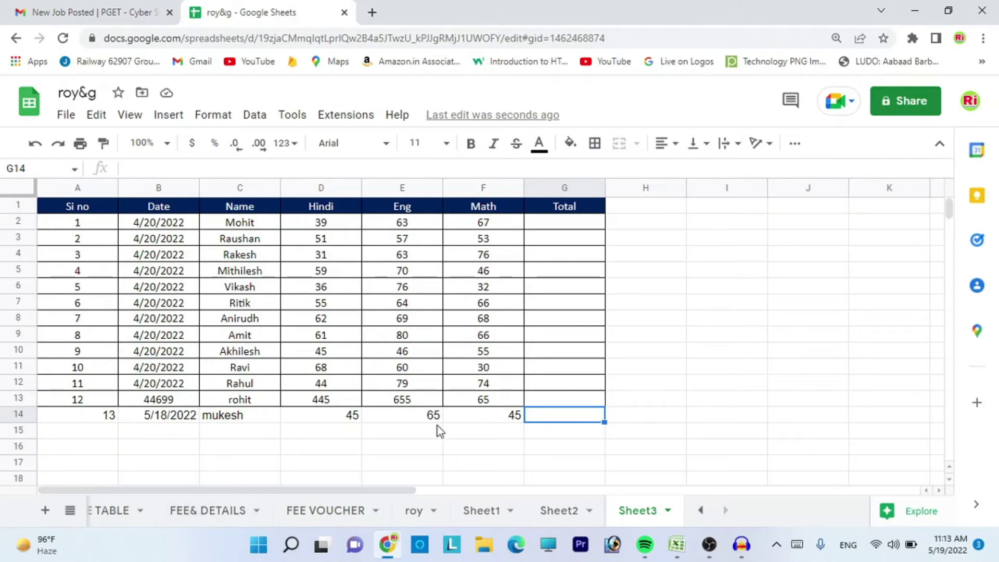
{"action": "left_click", "coordinate": [104, 149]}
Copy cell A12's formatting with Paint format onto A14:G14.
{"action": "left_click", "coordinate": [94, 385]}
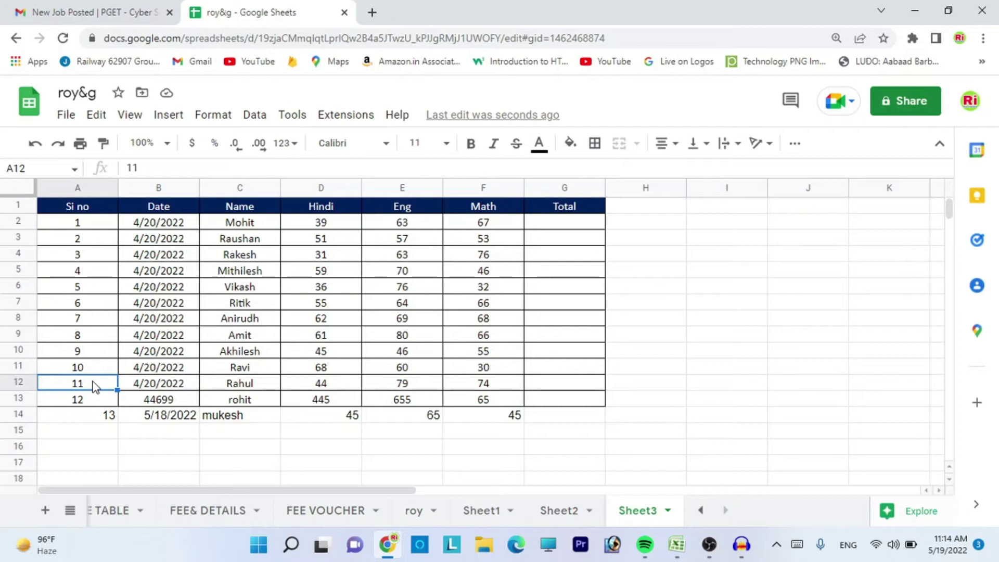
{"action": "left_click", "coordinate": [102, 146]}
{"action": "mouse_move", "coordinate": [96, 421]}
{"action": "left_mouse_down"}
{"action": "mouse_move", "coordinate": [425, 414]}
{"action": "mouse_move", "coordinate": [499, 426]}
{"action": "mouse_move", "coordinate": [545, 410]}
{"action": "left_mouse_up"}
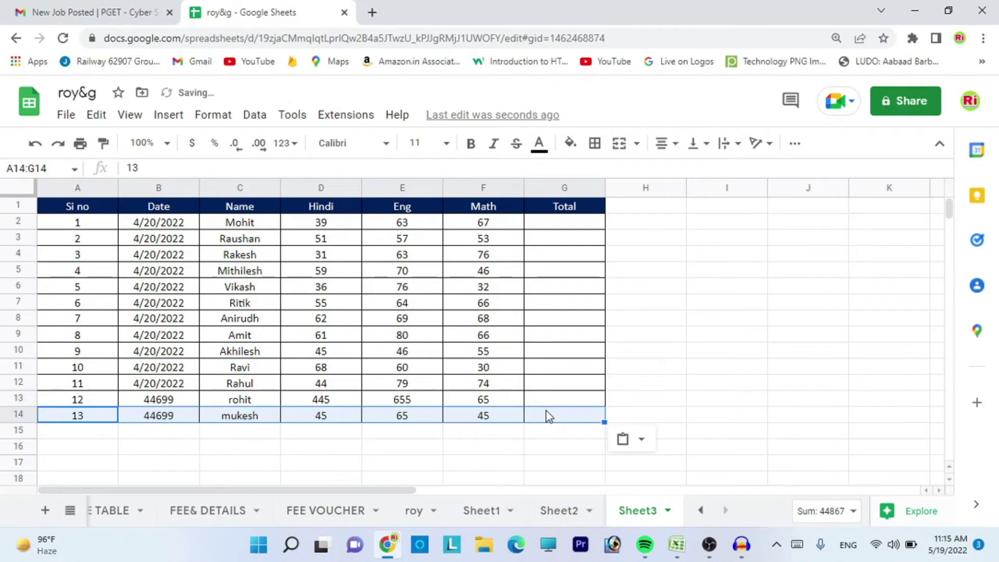
{"action": "left_click", "coordinate": [556, 463]}
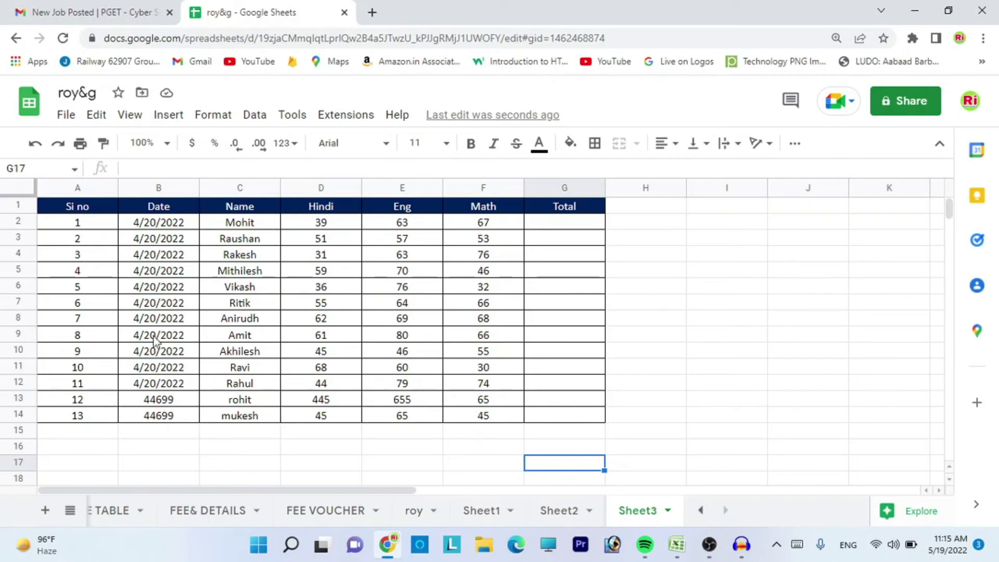
Paint the bordered formatting of name cell C10 onto the block B16:G19.
{"action": "left_click", "coordinate": [237, 357]}
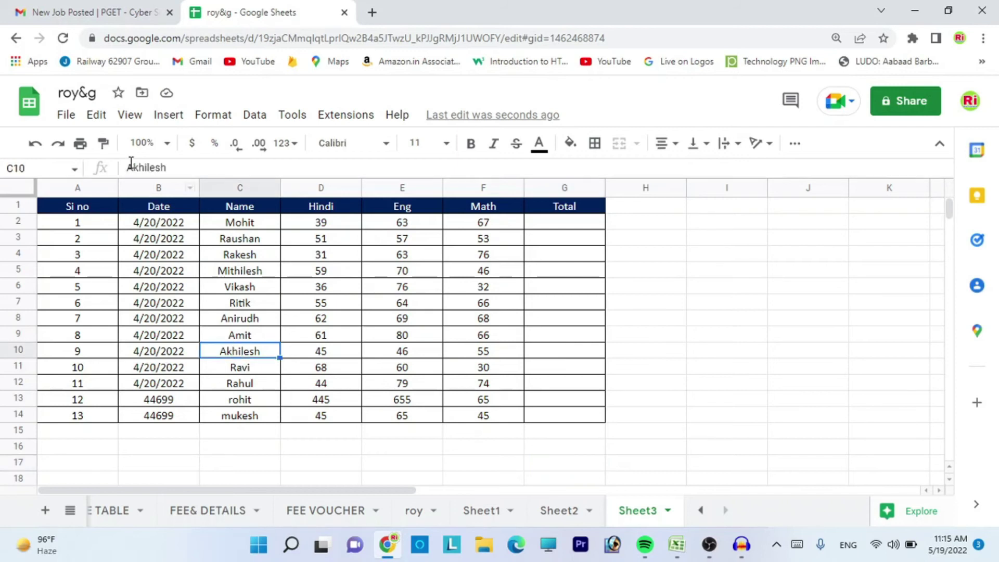
{"action": "left_click", "coordinate": [106, 145]}
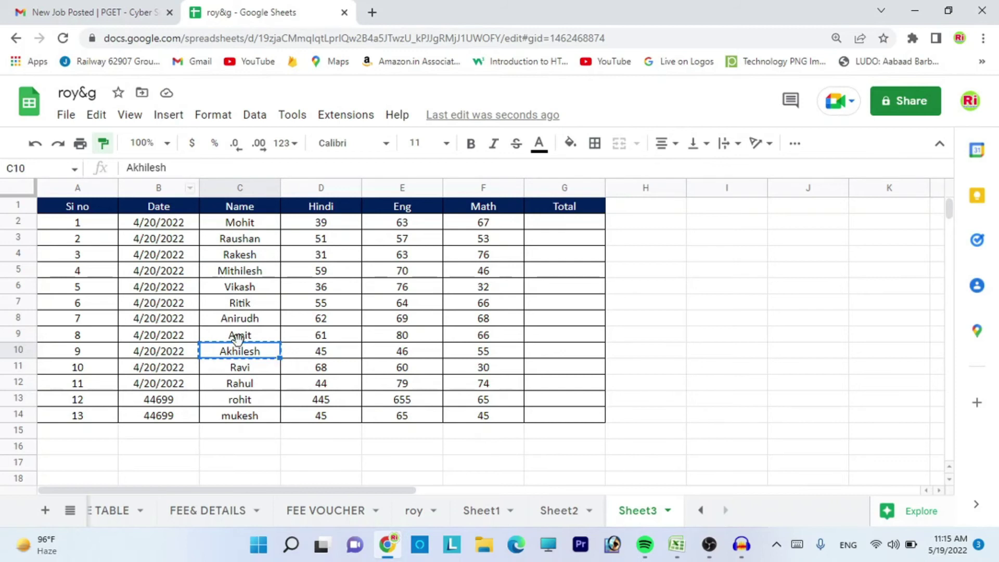
{"action": "mouse_move", "coordinate": [152, 448]}
{"action": "left_mouse_down"}
{"action": "mouse_move", "coordinate": [545, 496]}
{"action": "mouse_move", "coordinate": [546, 468]}
{"action": "left_mouse_up"}
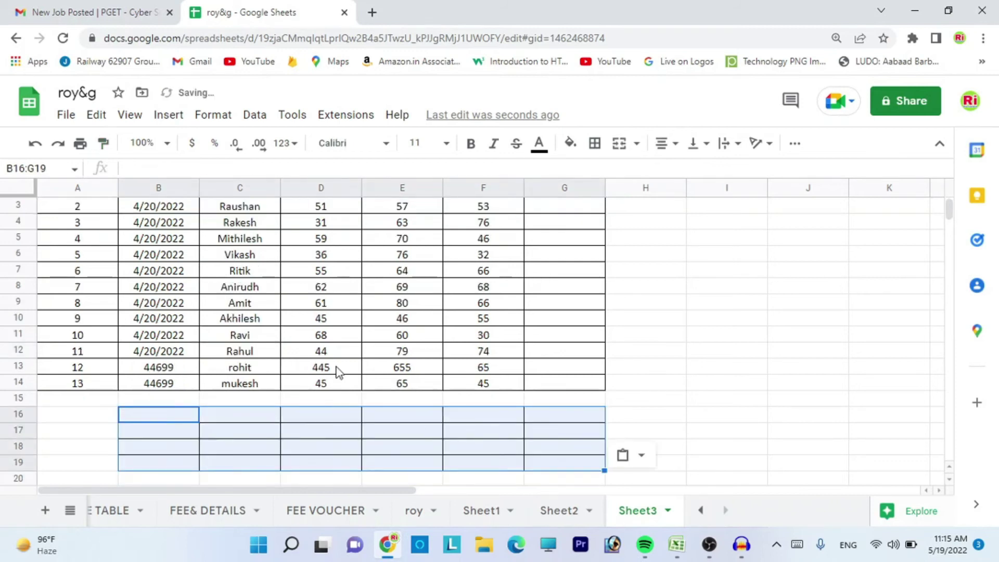
{"action": "left_click", "coordinate": [336, 450]}
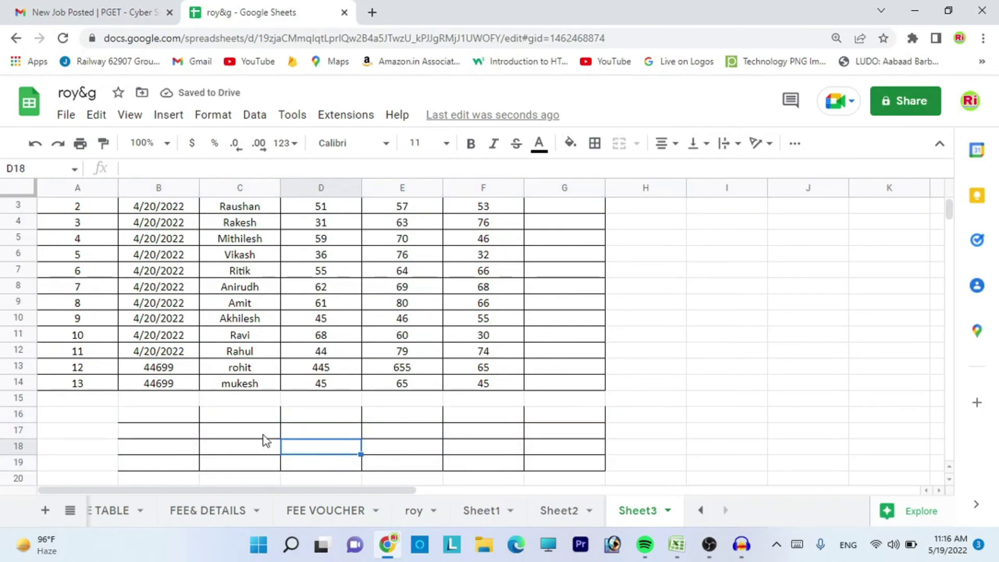
Type 'fgkfl' in B17 and 'lfkdlfsd' in C17.
{"action": "left_click", "coordinate": [172, 431]}
{"action": "type", "text": "fgkfl"}
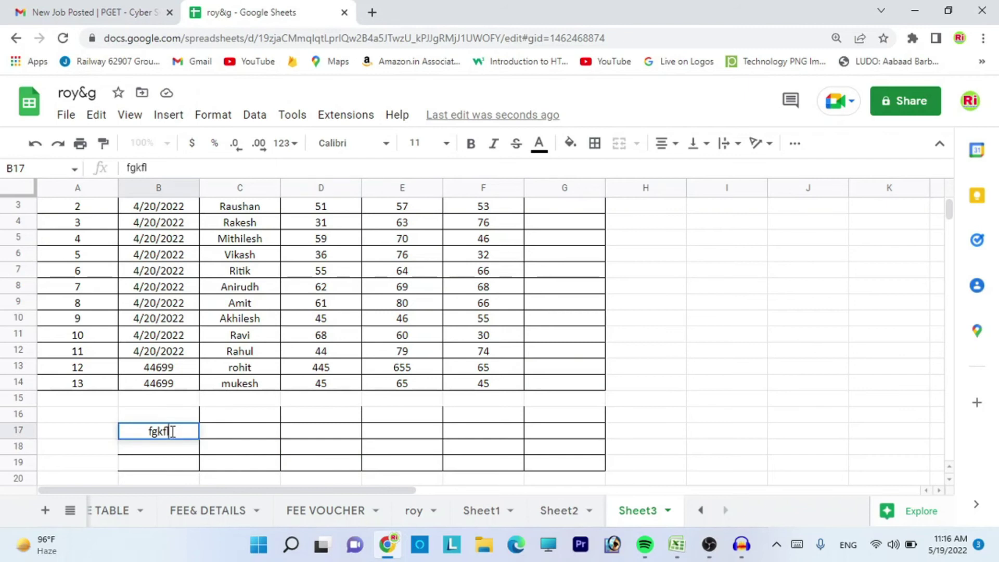
{"action": "key", "text": "Tab"}
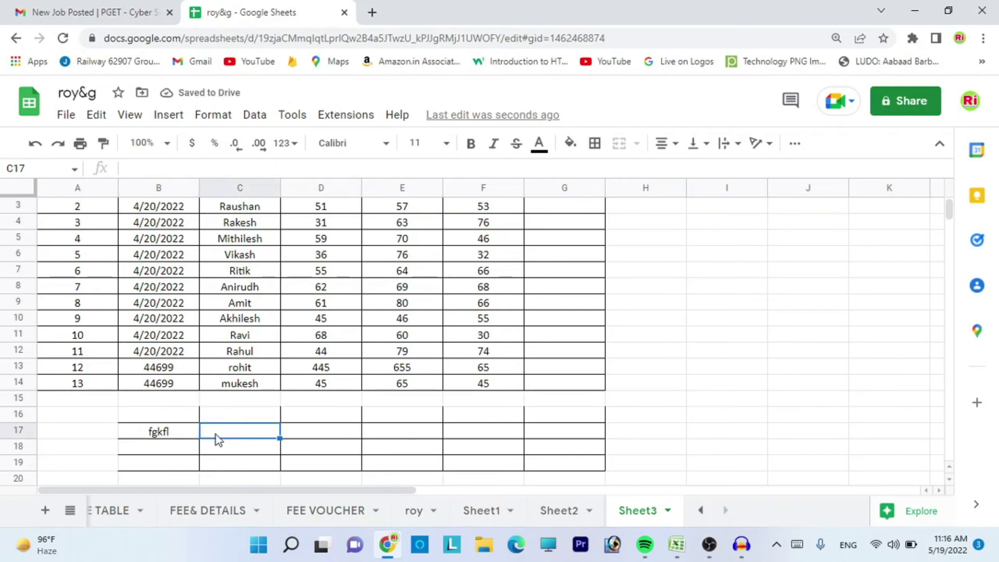
{"action": "type", "text": "lfkdlfsd"}
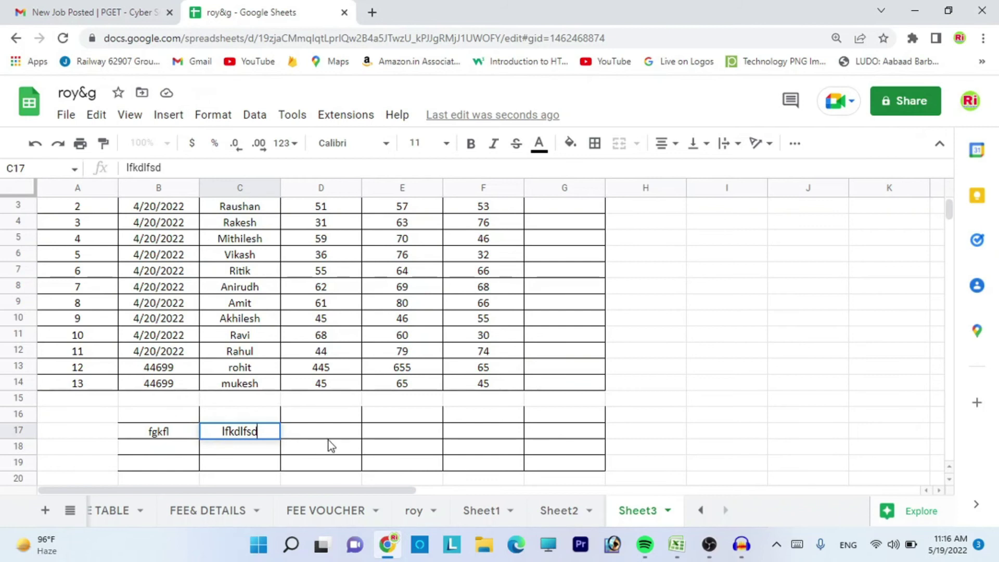
{"action": "key", "text": "Tab"}
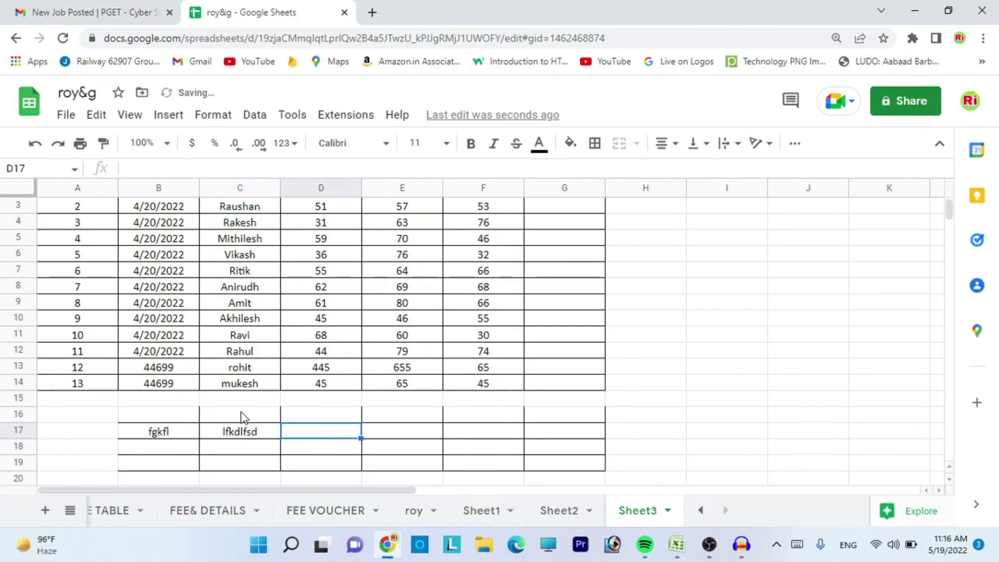
Type 'jdkfdslf' into cell C15.
{"action": "left_click", "coordinate": [243, 401]}
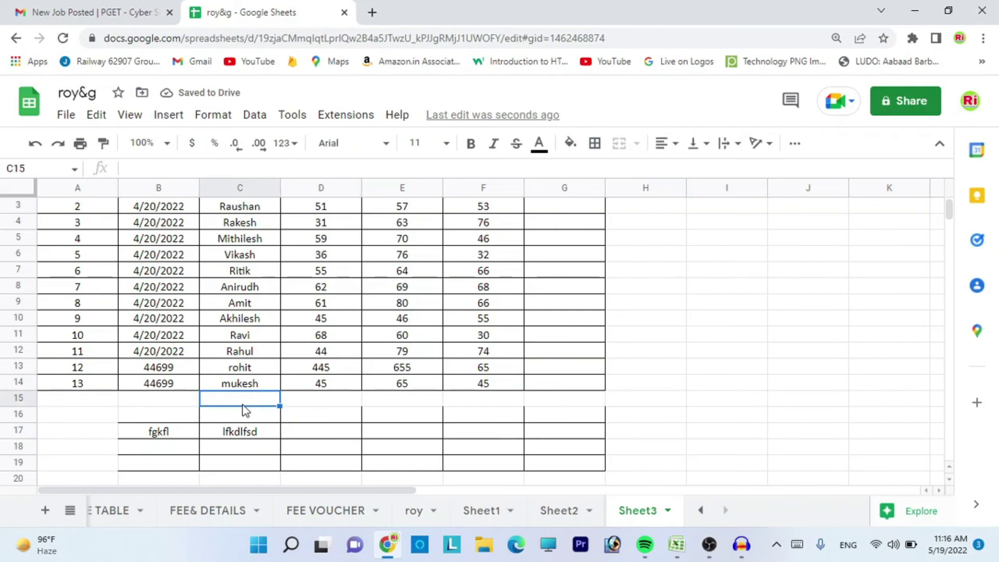
{"action": "type", "text": "jdkfdslf"}
{"action": "key", "text": "Return"}
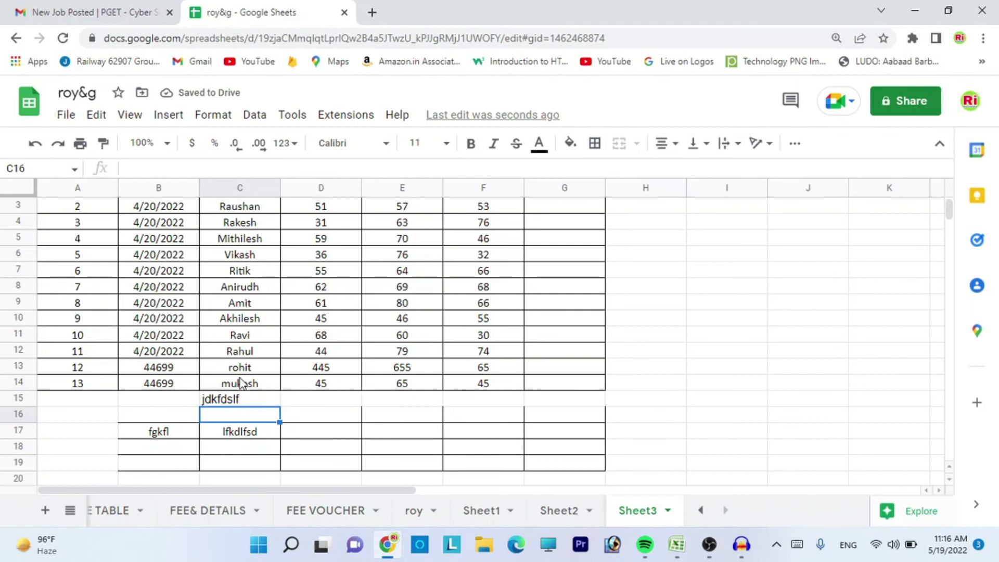
{"action": "left_click", "coordinate": [243, 400]}
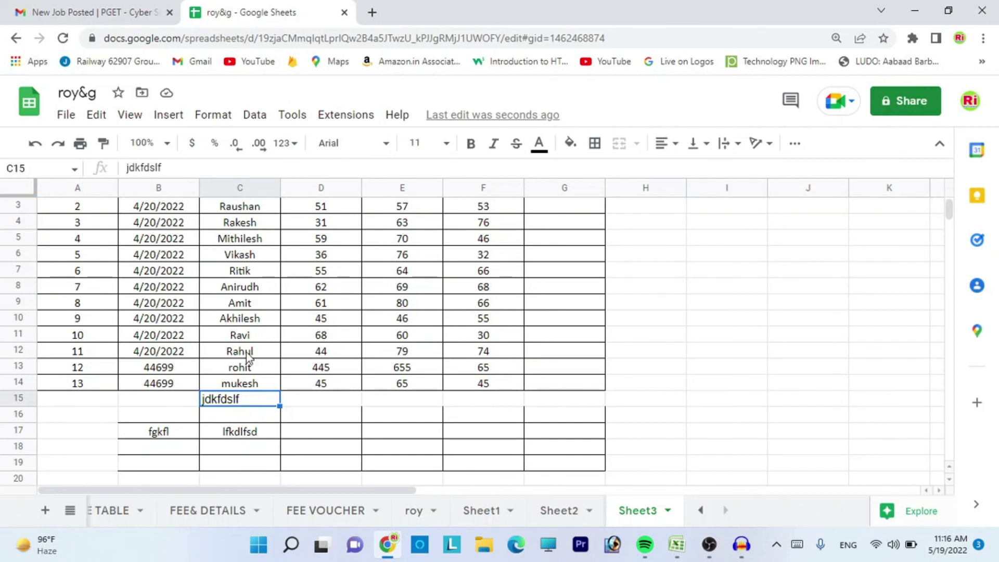
Scroll back to the top so the Si no, Date, Name header row is visible.
{"action": "mouse_move", "coordinate": [948, 208]}
{"action": "left_mouse_down"}
{"action": "mouse_move", "coordinate": [954, 234]}
{"action": "mouse_move", "coordinate": [955, 198]}
{"action": "left_mouse_up"}
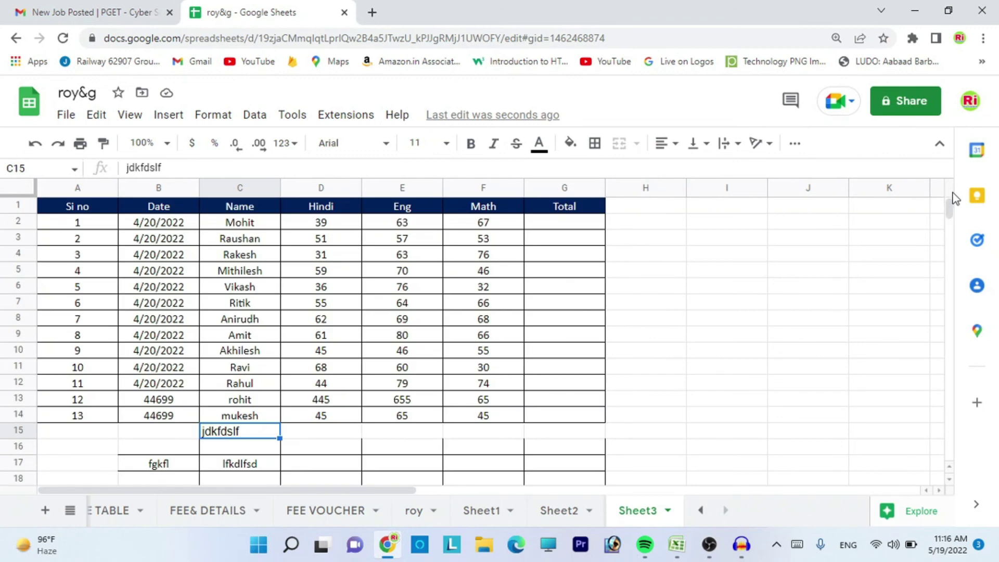